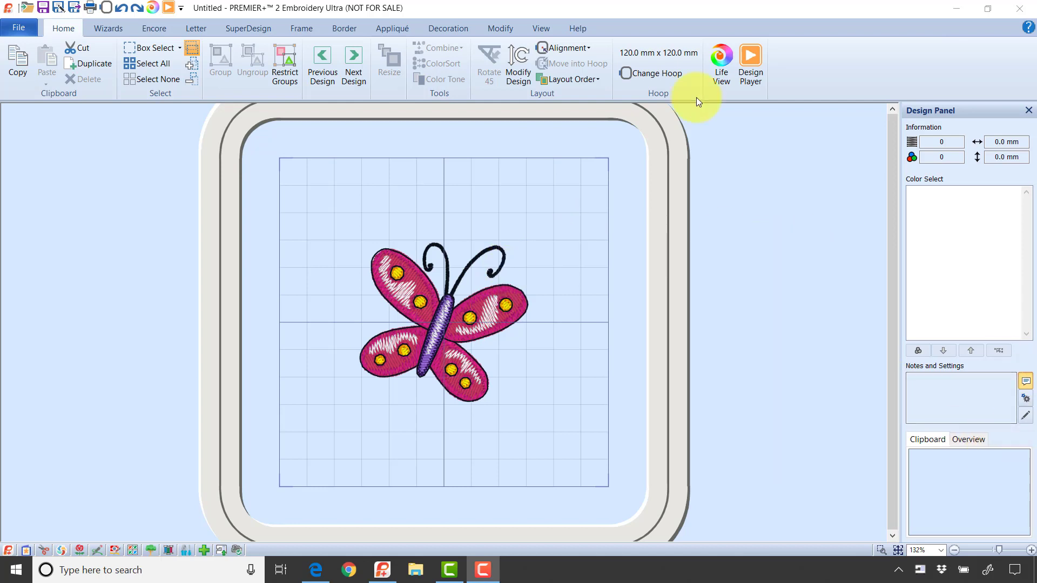
# Select the butterfly, show the Frame tools with the Frames category, and expand the frame gallery.
pyautogui.click(429, 293)
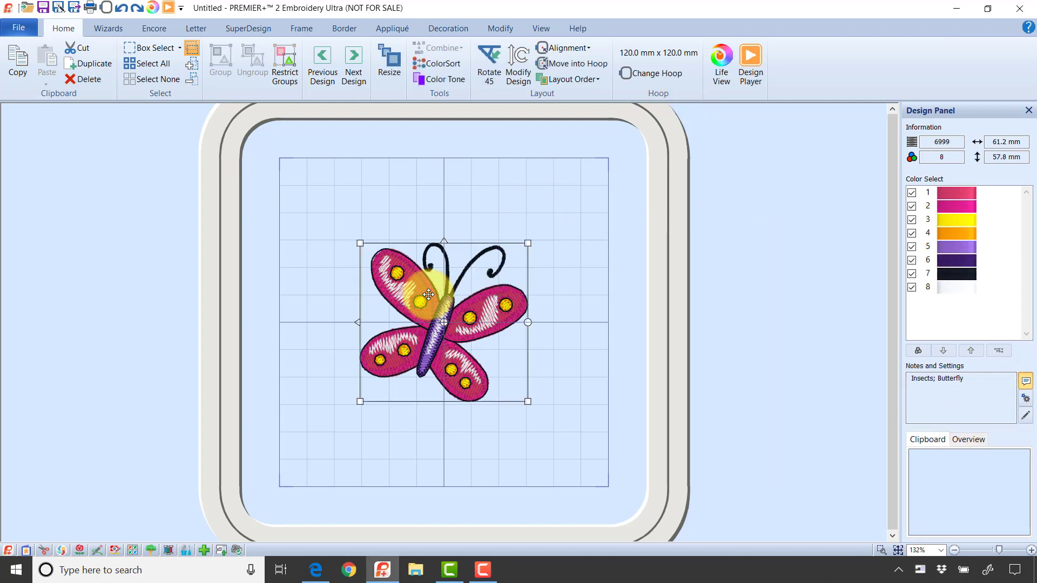
pyautogui.click(302, 25)
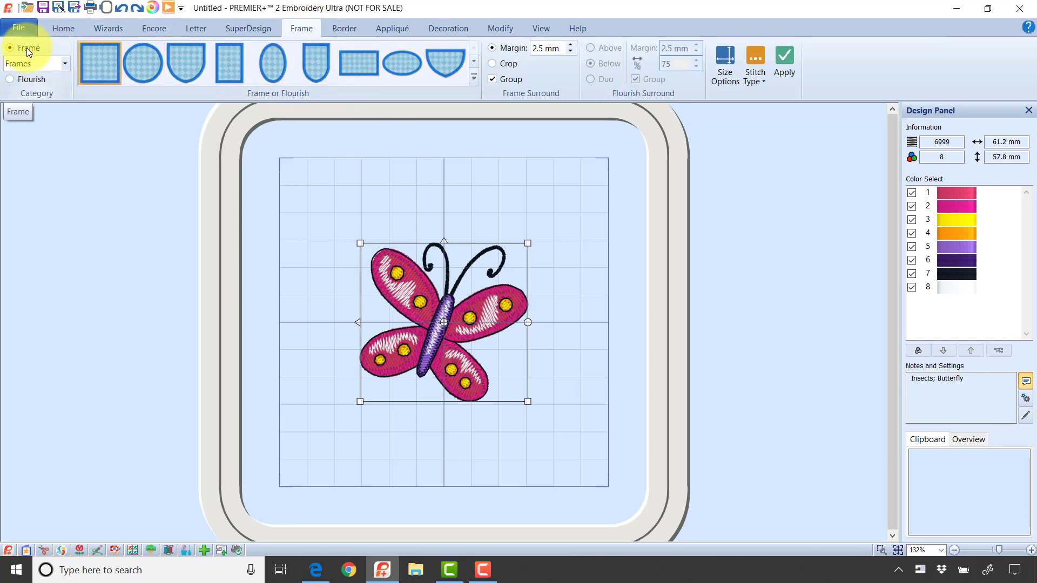
pyautogui.click(65, 63)
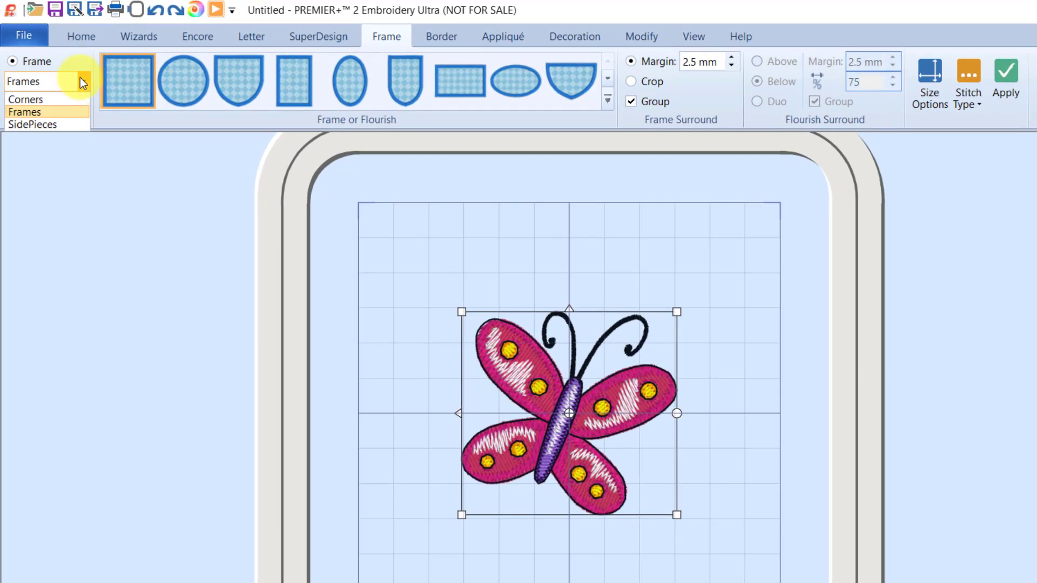
pyautogui.click(76, 68)
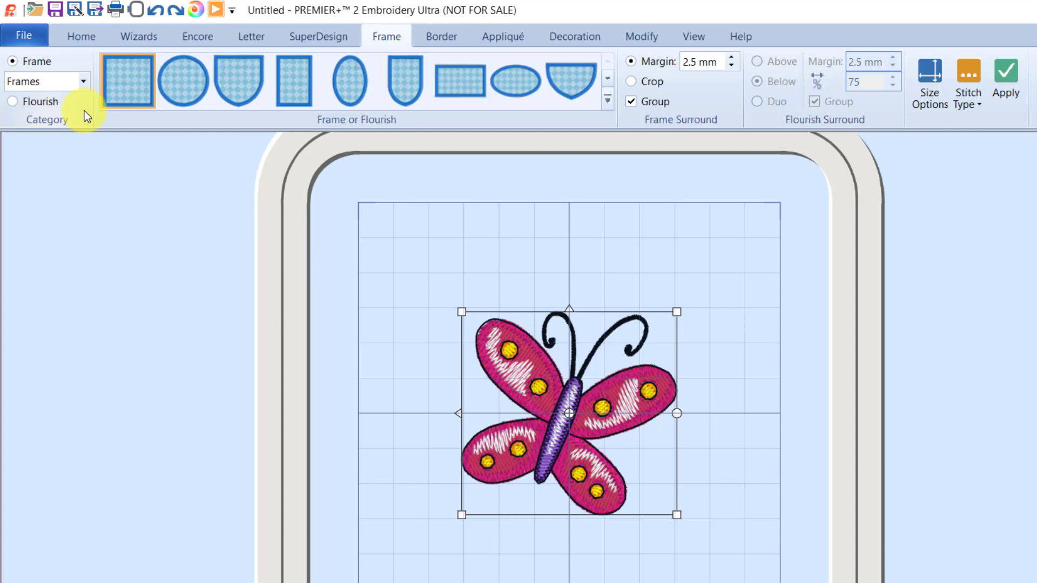
pyautogui.click(608, 98)
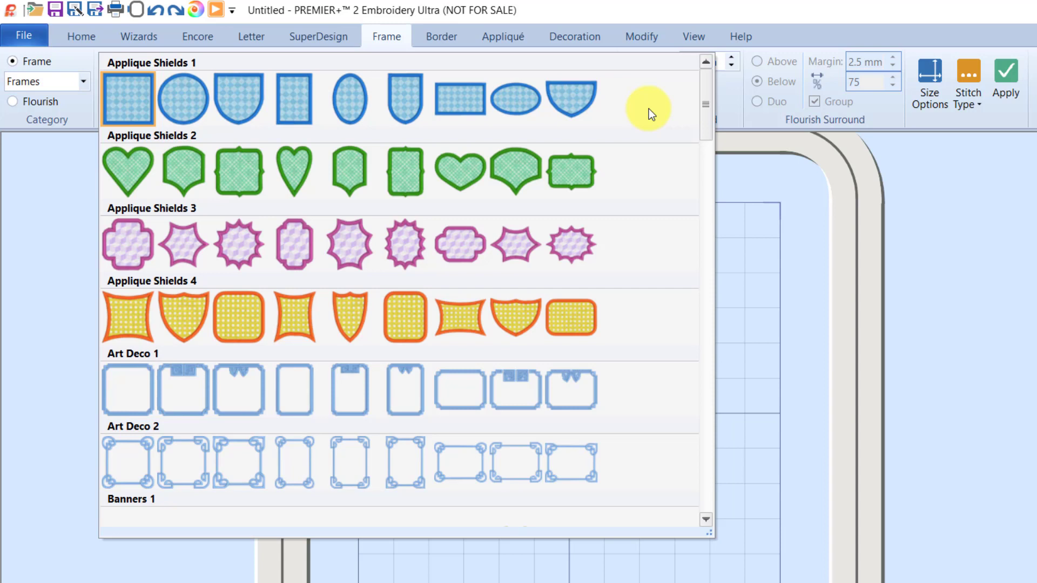
# Close the gallery and add the ungrouped blue square checkered frame around the butterfly.
pyautogui.click(700, 14)
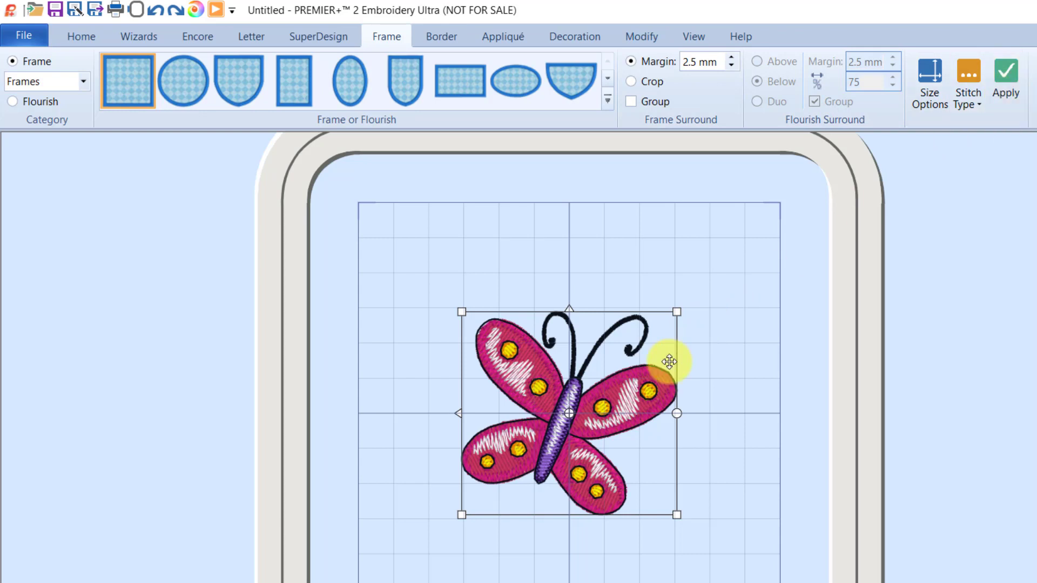
pyautogui.click(1002, 83)
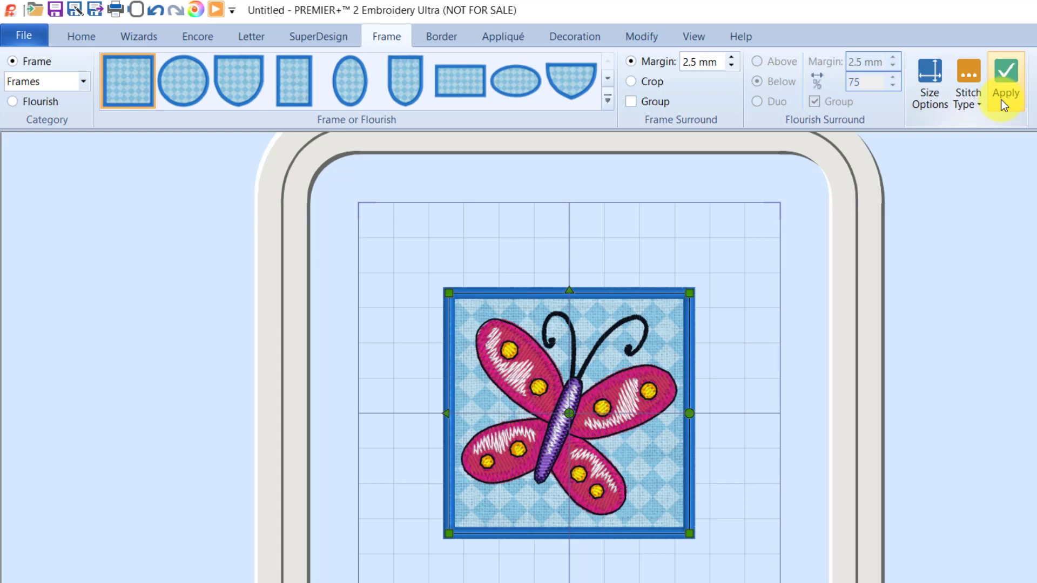
# Undo the 2.5 mm frame and re-apply the square frame with a 10 mm margin.
pyautogui.click(161, 17)
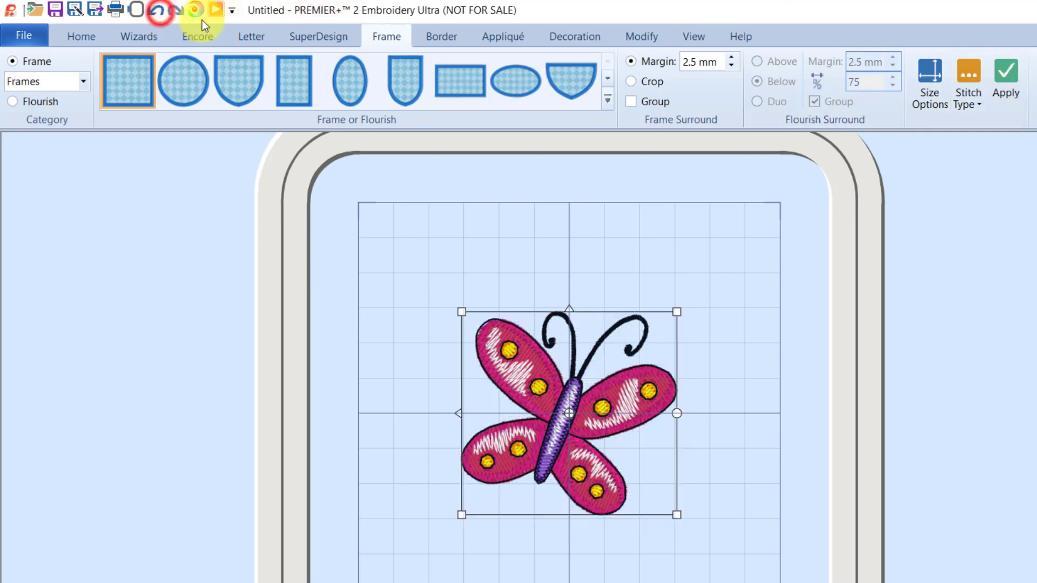
pyautogui.doubleClick(724, 63)
pyautogui.write('10')
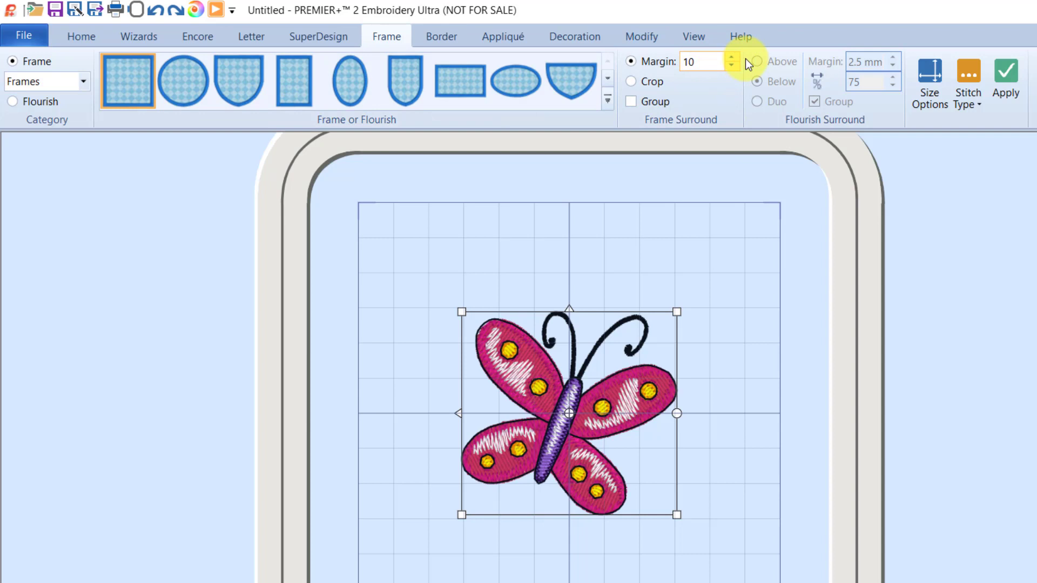
pyautogui.click(1013, 90)
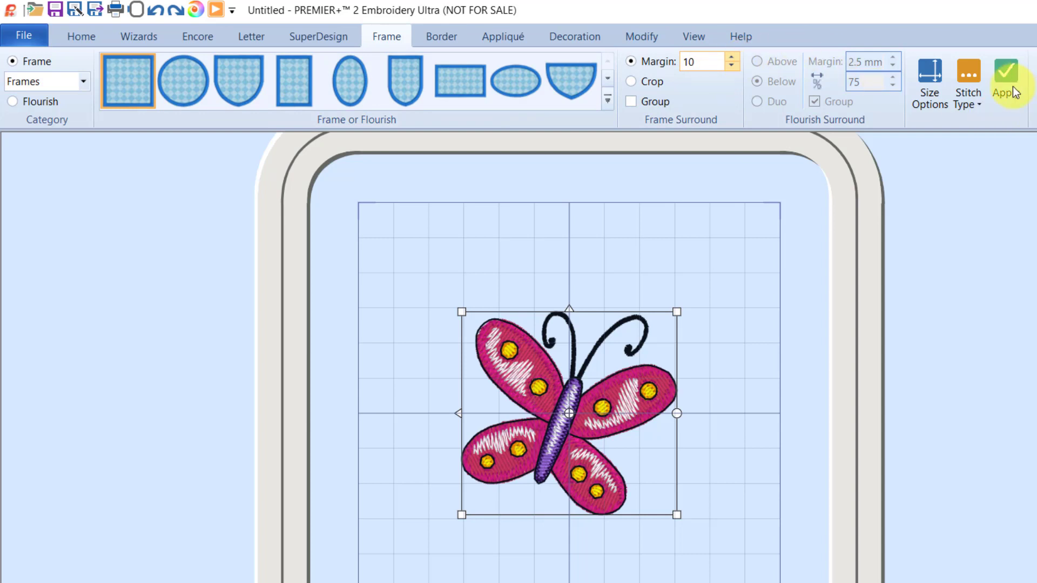
pyautogui.click(1013, 92)
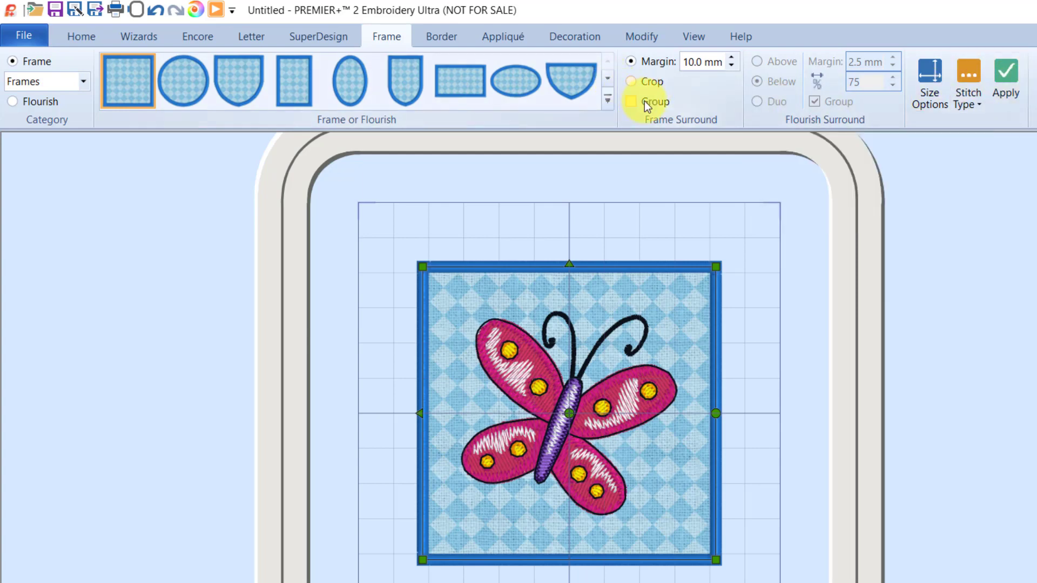
# Move and resize the wide checkered frame into a near-square around the butterfly.
pyautogui.moveTo(629, 286)
pyautogui.mouseDown()
pyautogui.moveTo(799, 238)
pyautogui.moveTo(724, 243)
pyautogui.moveTo(562, 295)
pyautogui.moveTo(671, 234)
pyautogui.moveTo(637, 278)
pyautogui.mouseUp()
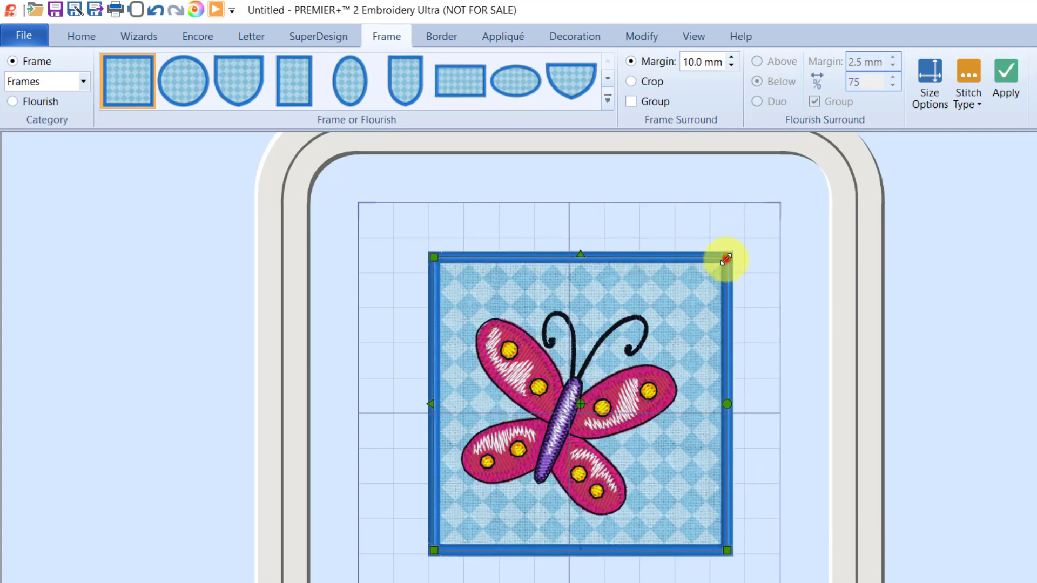
pyautogui.moveTo(727, 258); pyautogui.dragTo(735, 348)
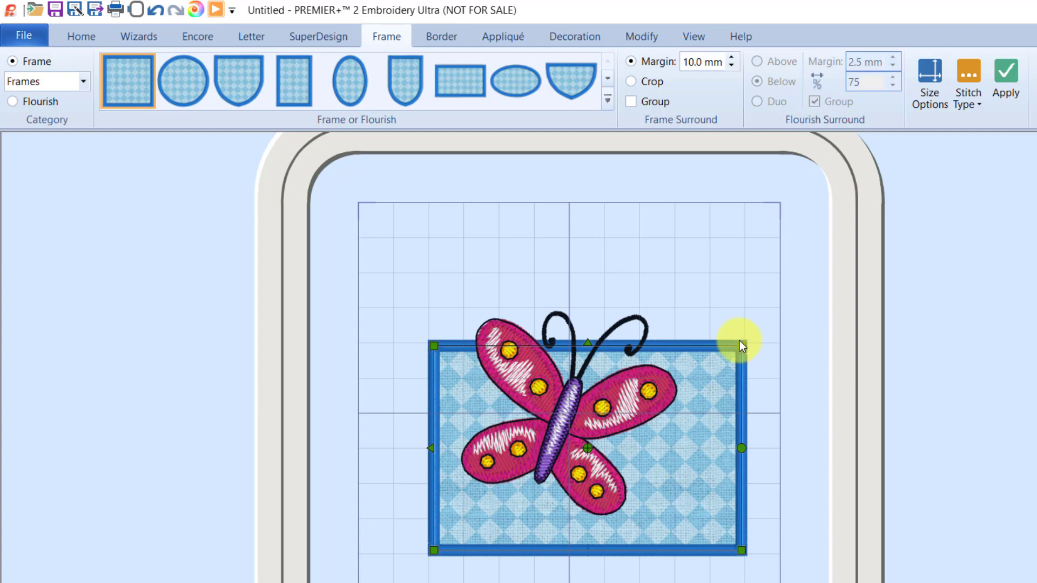
pyautogui.moveTo(689, 485); pyautogui.dragTo(717, 442)
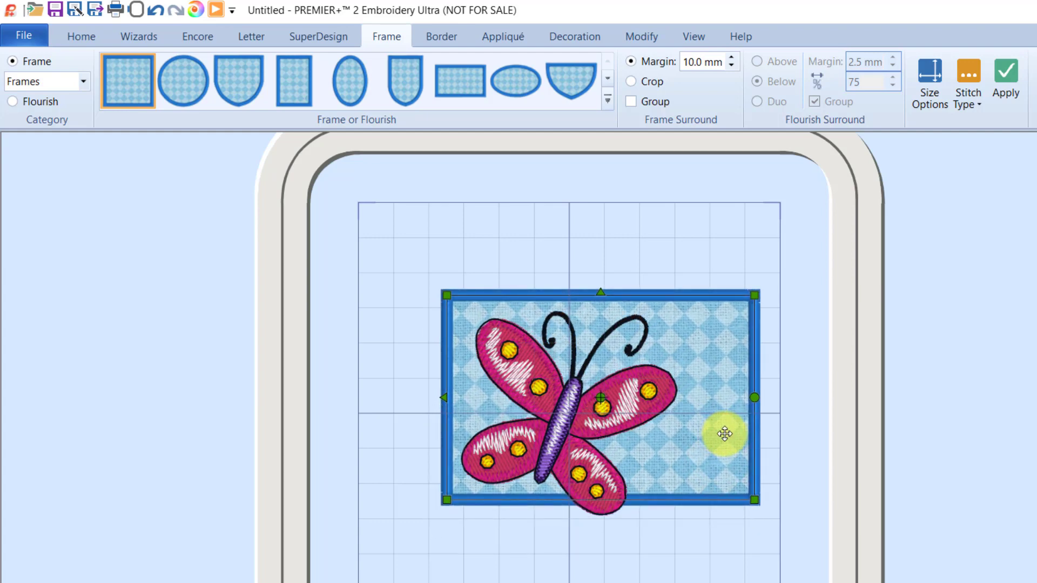
pyautogui.moveTo(748, 508); pyautogui.dragTo(671, 516)
pyautogui.click(674, 516)
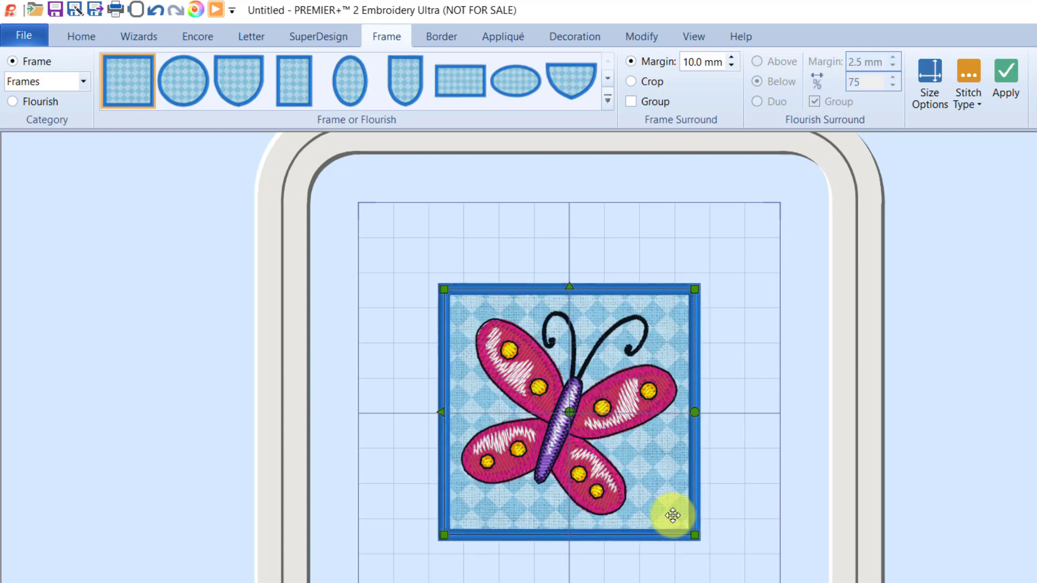
# Change the frame's Satin Line width from 3.0 mm to 5.0 mm.
pyautogui.rightClick(654, 360)
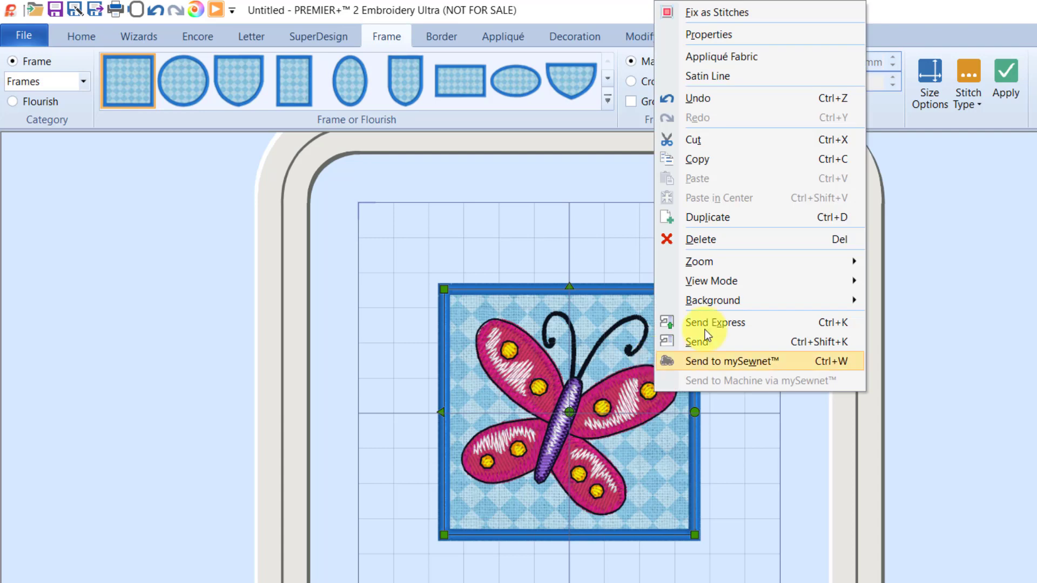
pyautogui.click(779, 76)
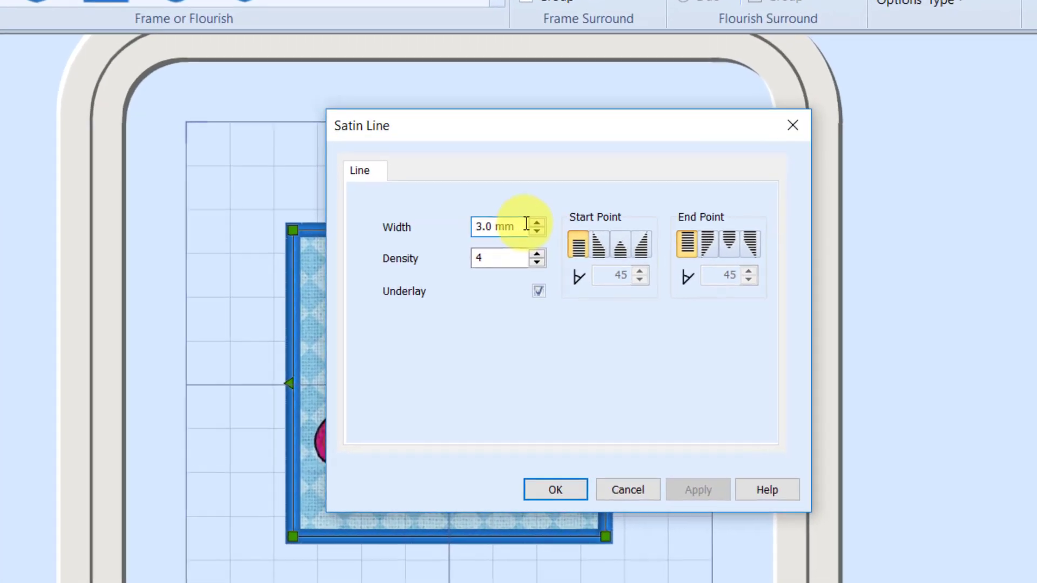
pyautogui.moveTo(514, 226); pyautogui.dragTo(473, 226)
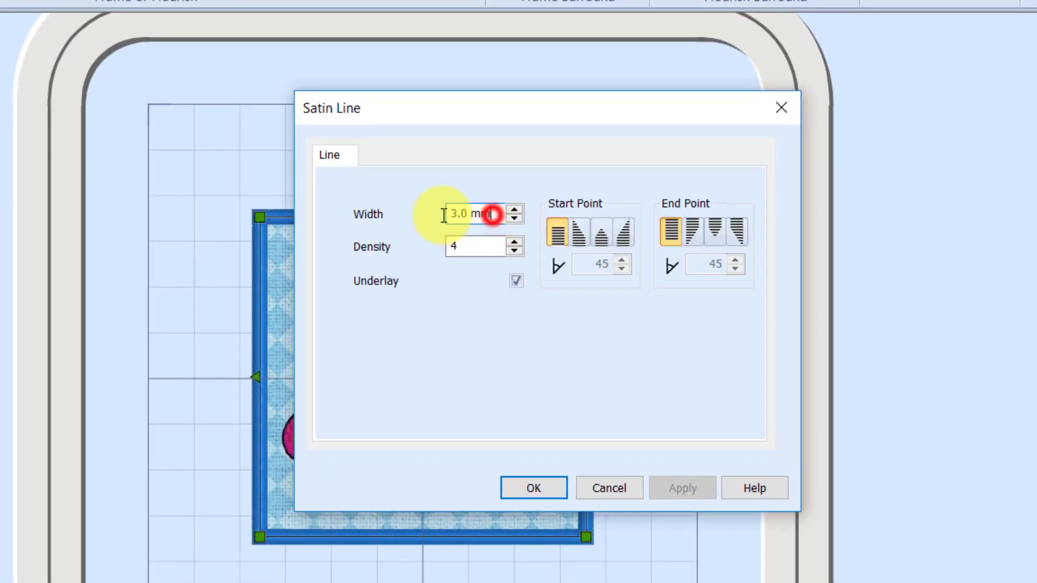
pyautogui.write('5.0')
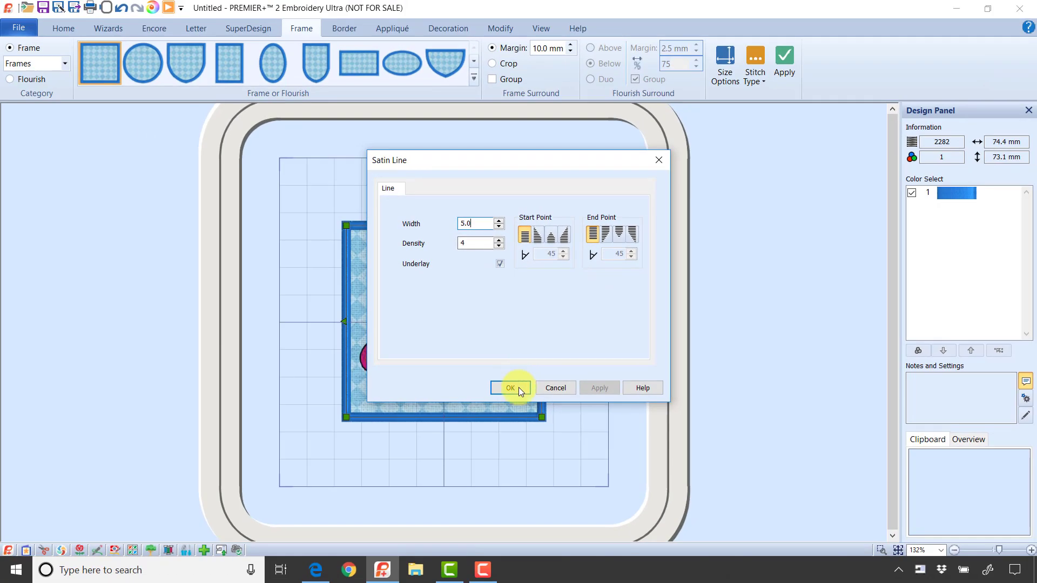
pyautogui.click(533, 488)
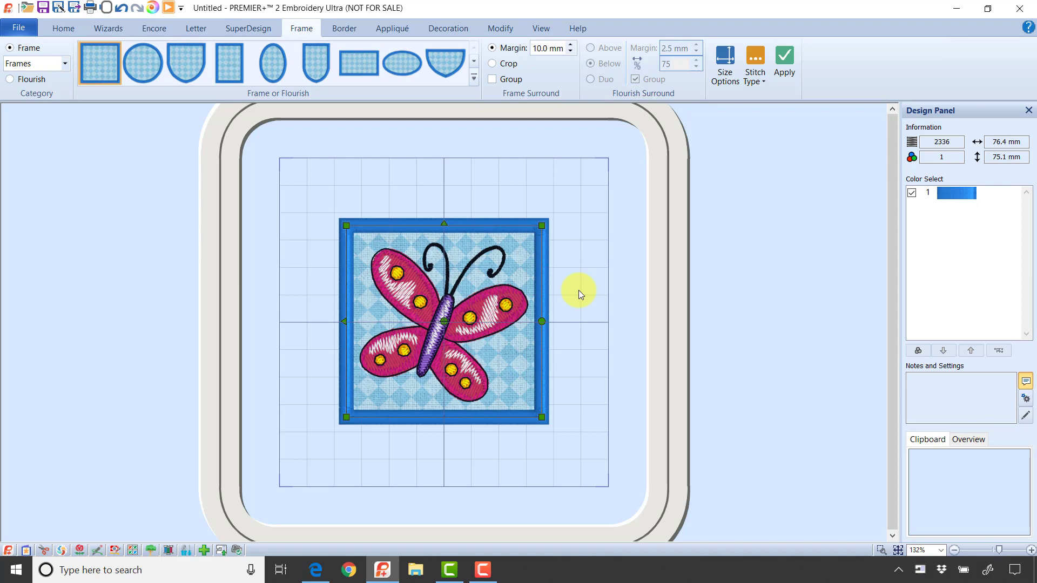
# Delete the framed butterfly design and set the frame Size Options to 100 mm.
pyautogui.hotkey('ctrl', 'a')
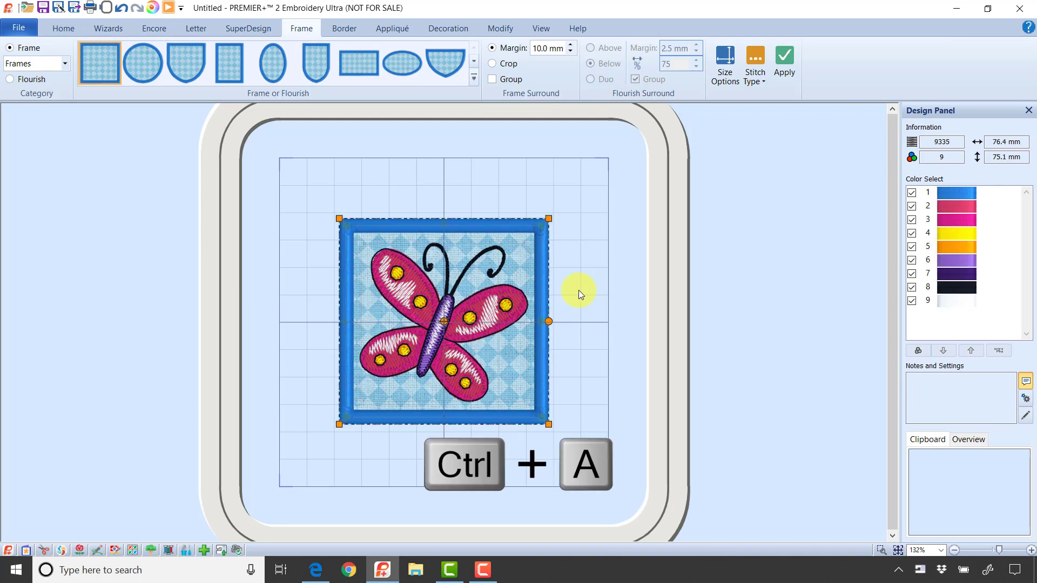
pyautogui.press('Delete')
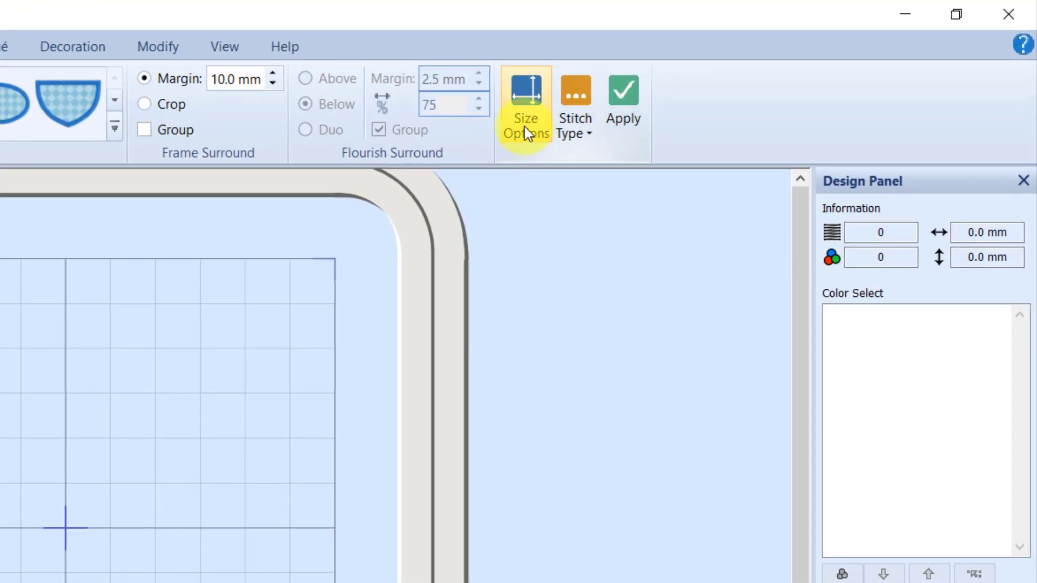
pyautogui.click(524, 125)
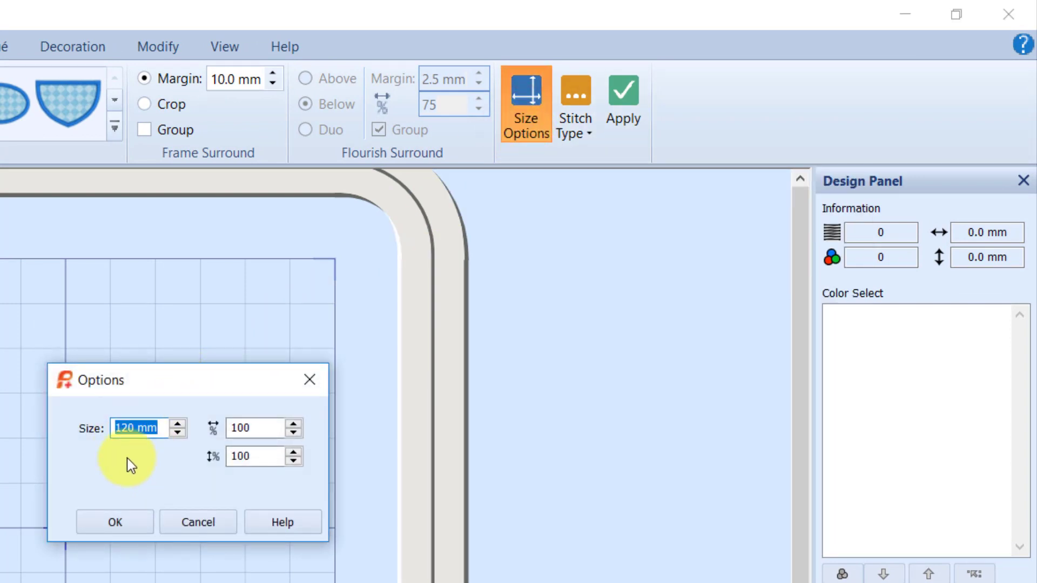
pyautogui.write('1')
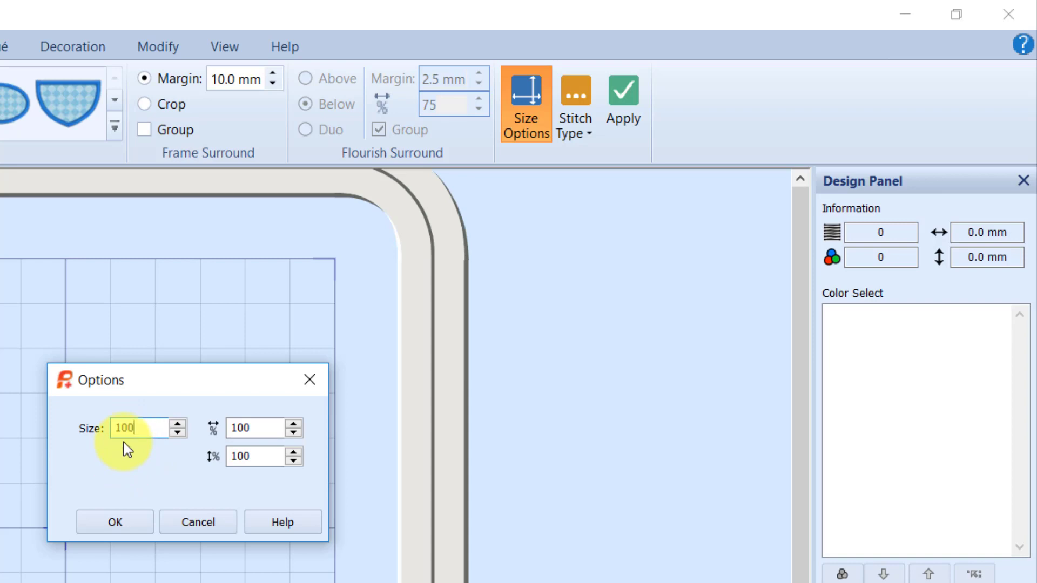
pyautogui.write('0.0')
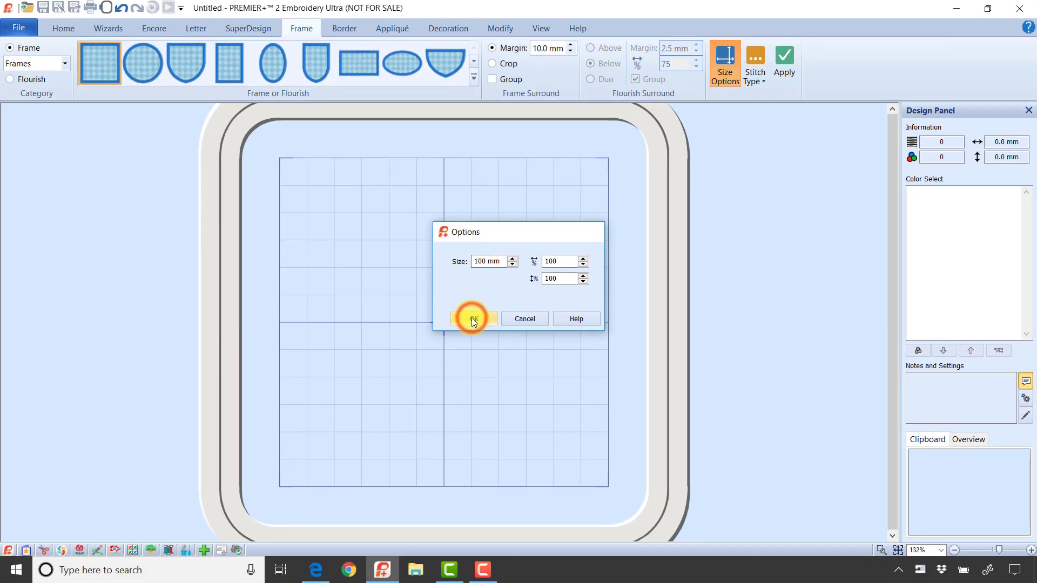
pyautogui.click(115, 522)
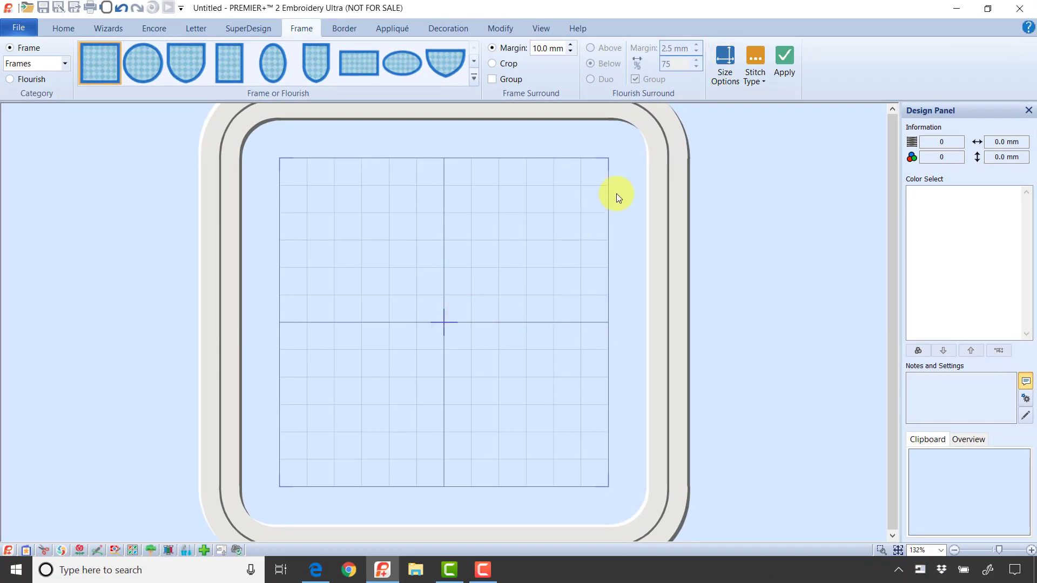
pyautogui.click(792, 69)
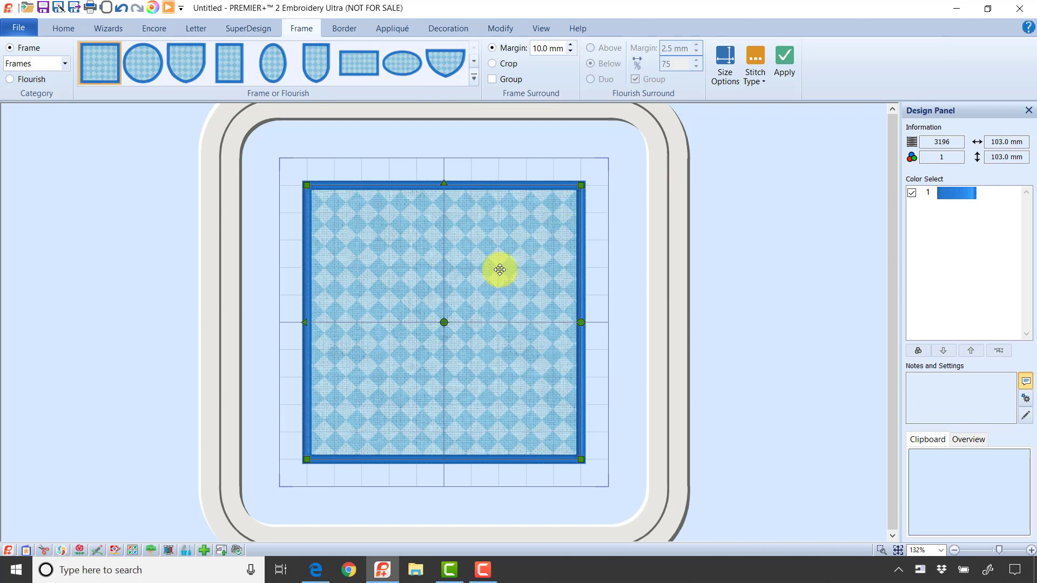
pyautogui.press('Delete')
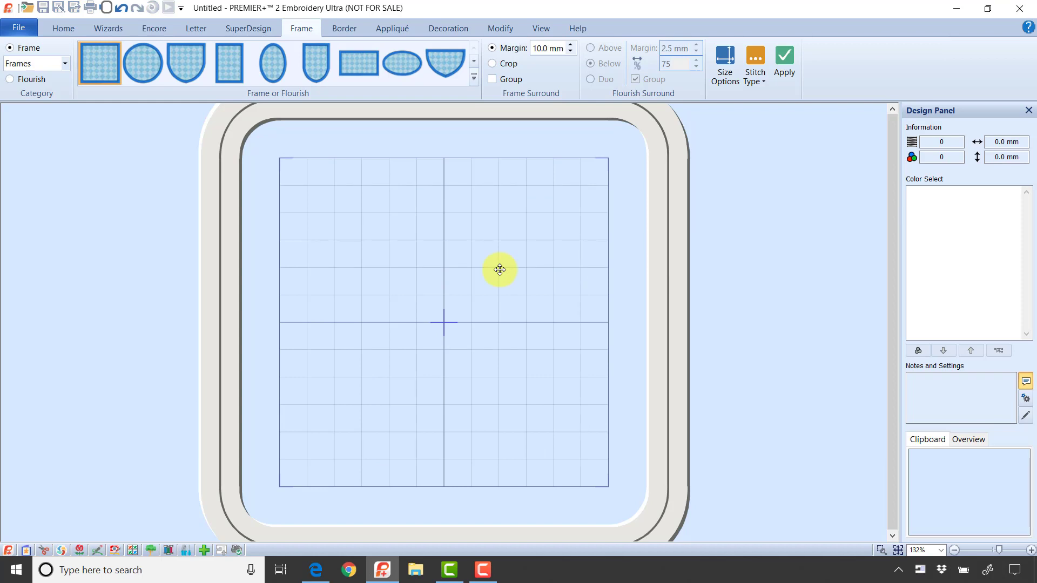
# Place the round Candlewick Shields 1 frame at 85 mm in the hoop centre.
pyautogui.click(473, 79)
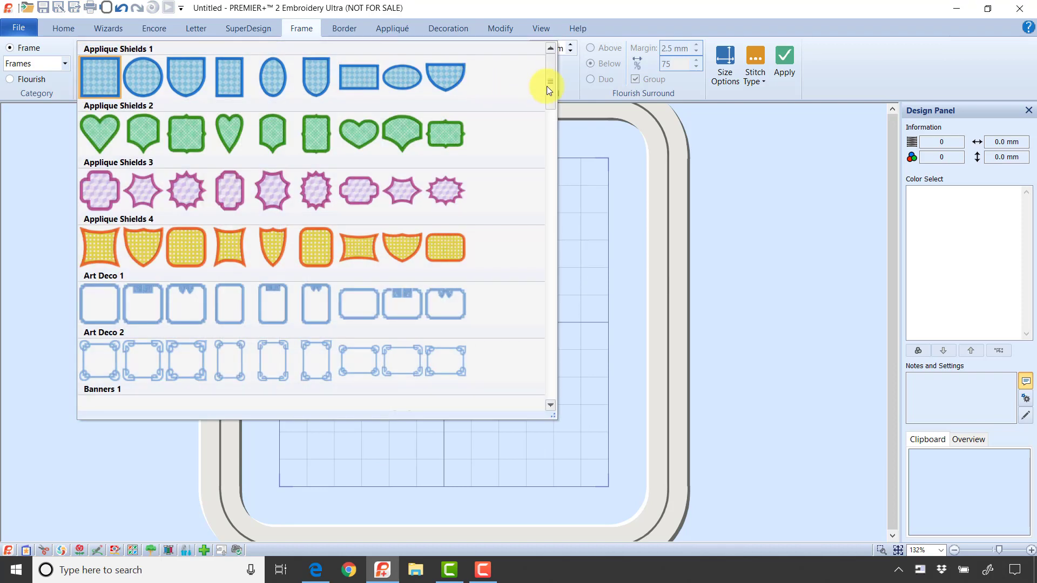
pyautogui.moveTo(549, 84); pyautogui.dragTo(542, 142)
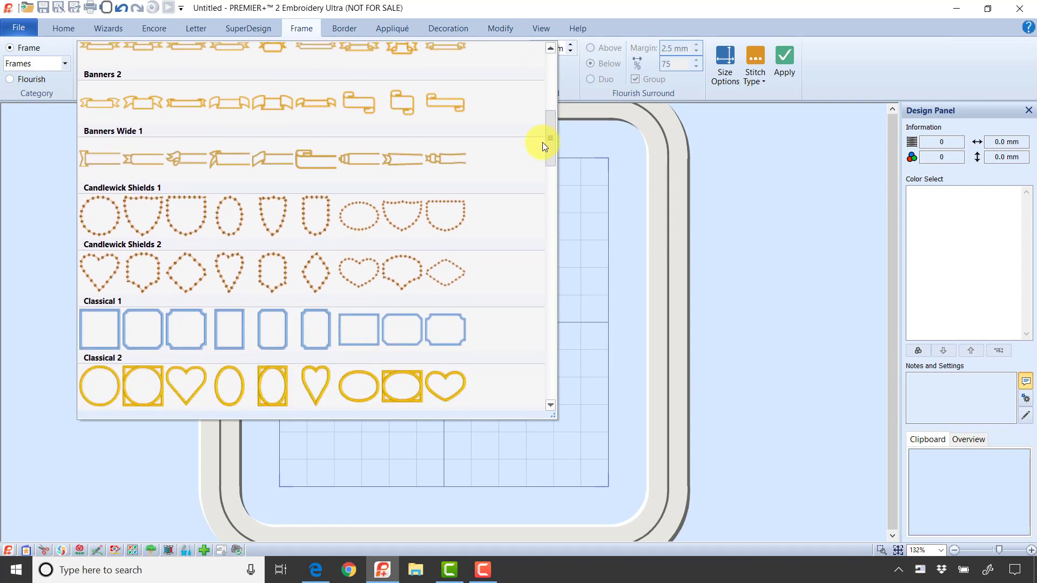
pyautogui.click(108, 227)
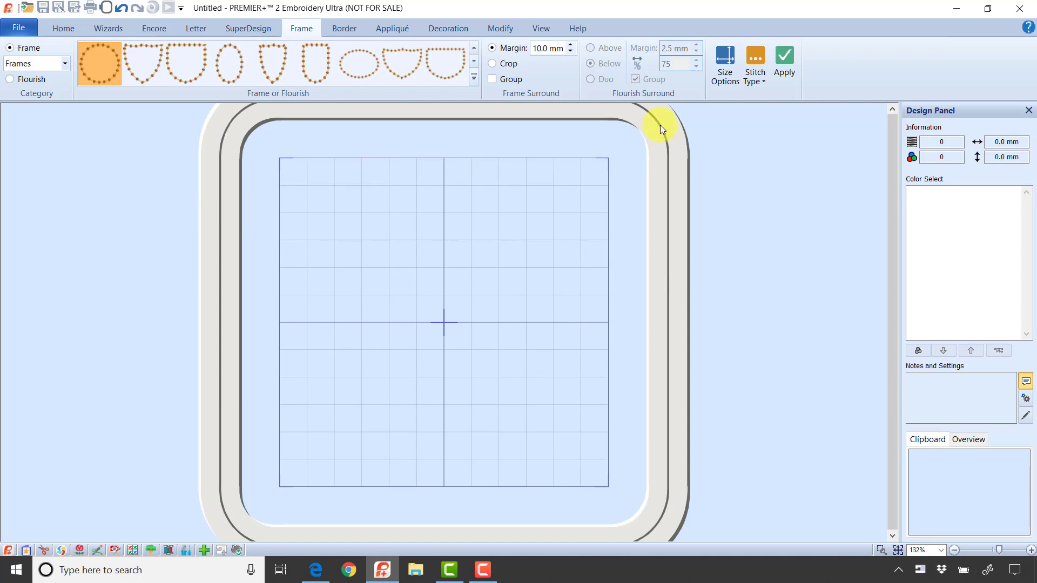
pyautogui.click(716, 63)
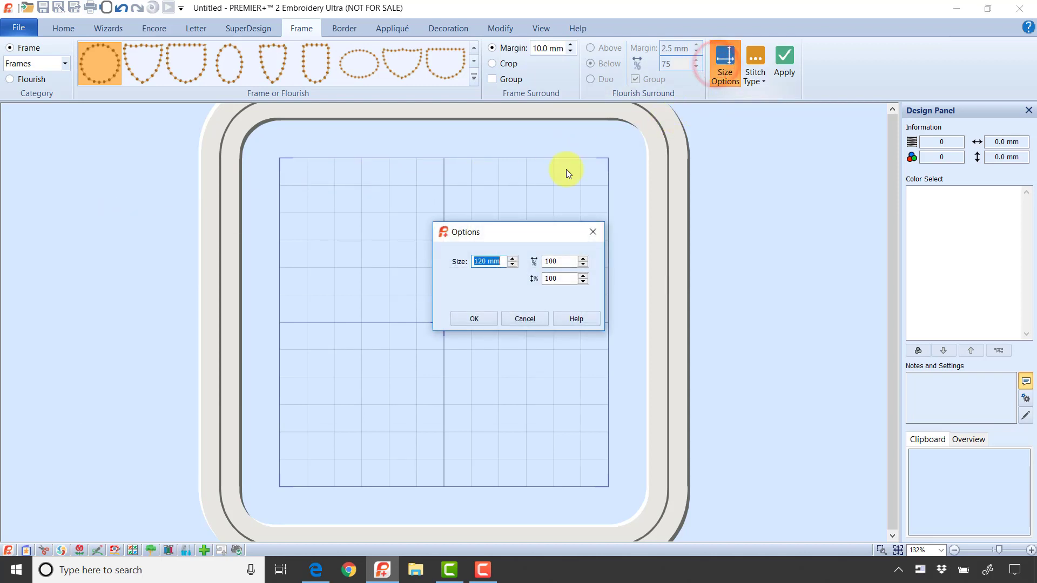
pyautogui.moveTo(511, 232); pyautogui.dragTo(417, 249)
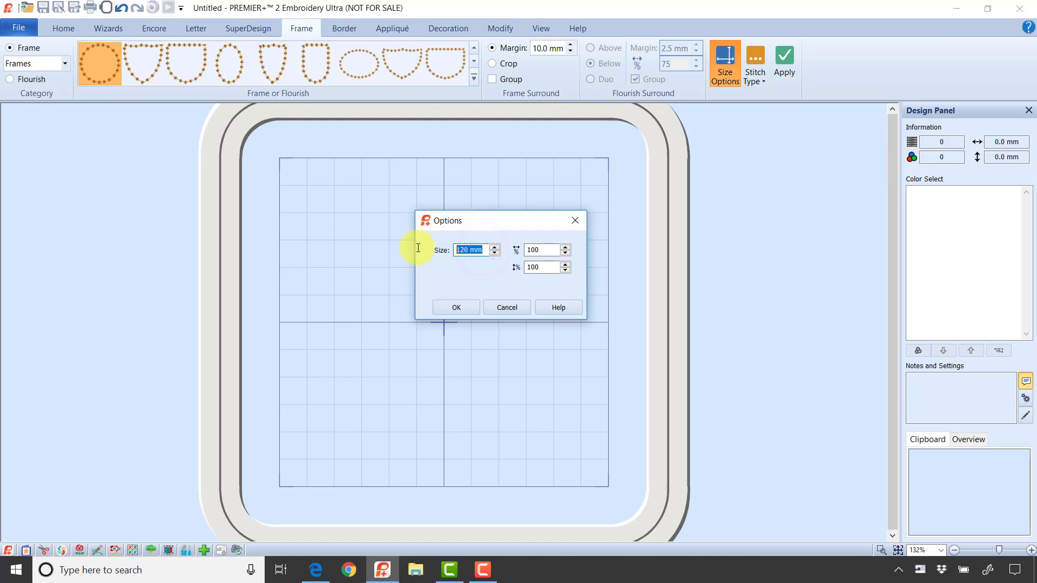
pyautogui.write('85')
pyautogui.click(461, 307)
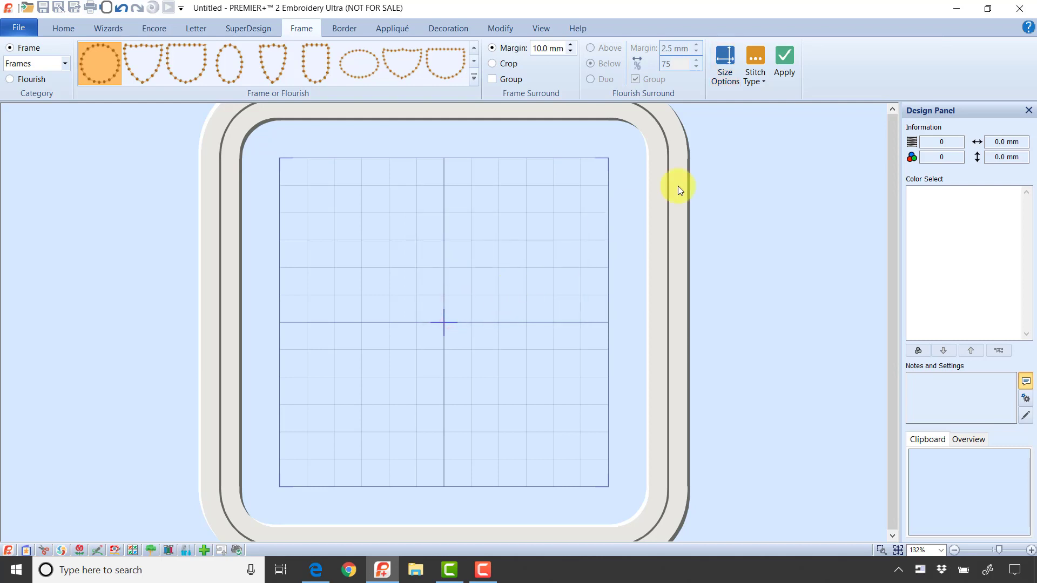
pyautogui.click(796, 69)
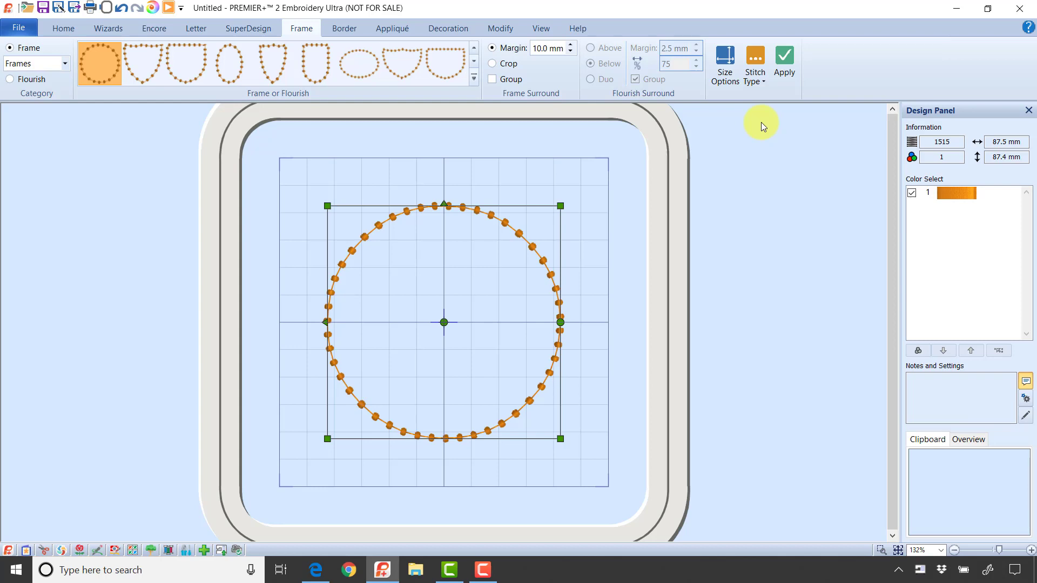
# Give the circle a Motif Line using General Motifs 3, pattern 6, then deselect it.
pyautogui.rightClick(510, 233)
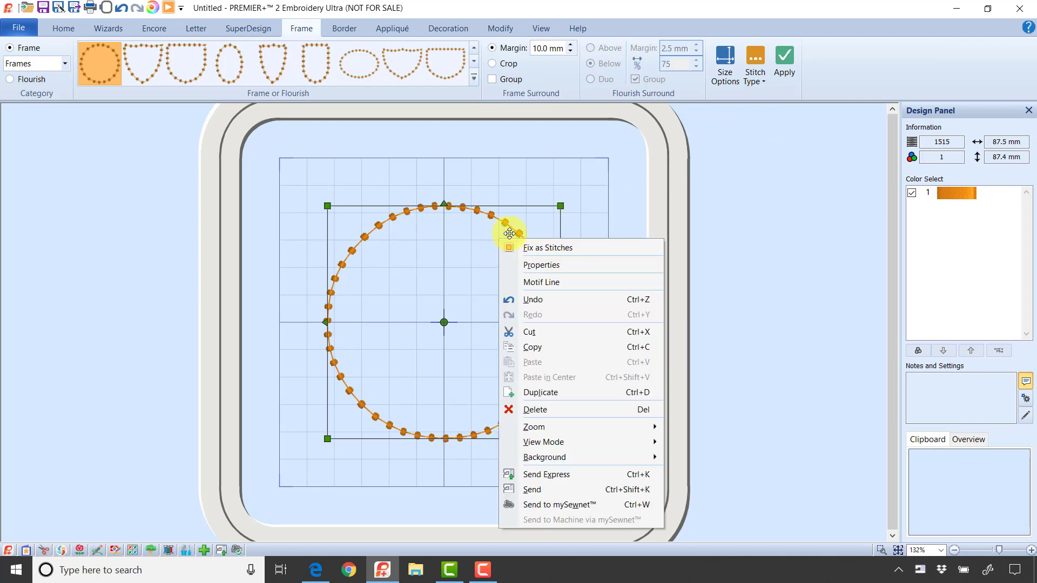
pyautogui.click(582, 280)
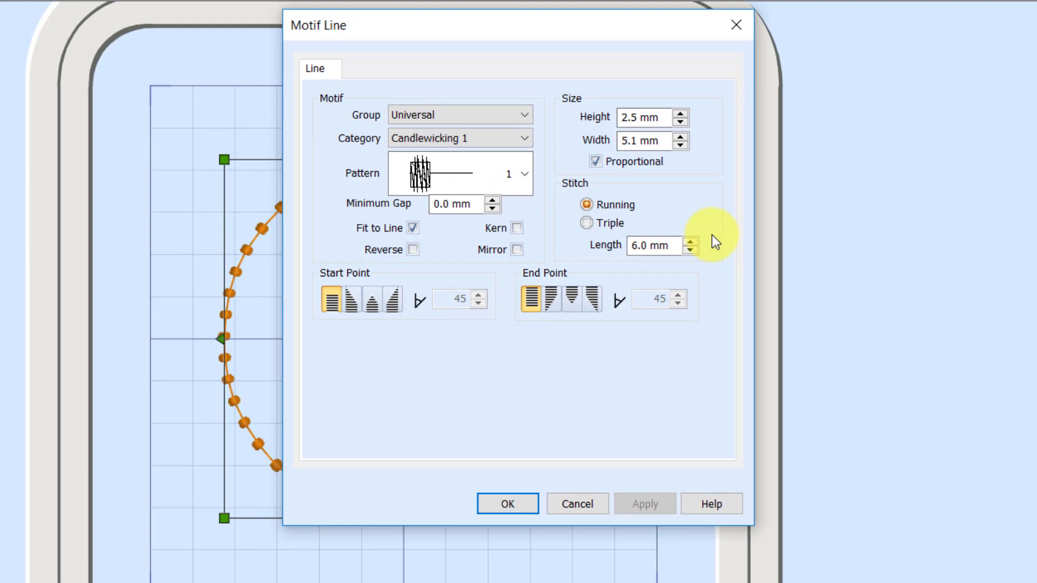
pyautogui.click(498, 141)
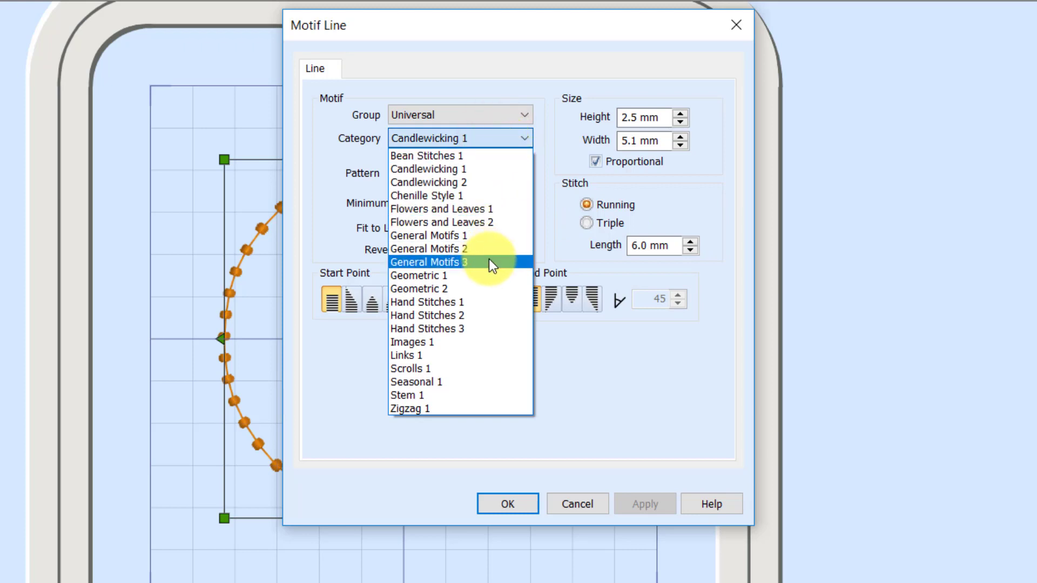
pyautogui.click(488, 262)
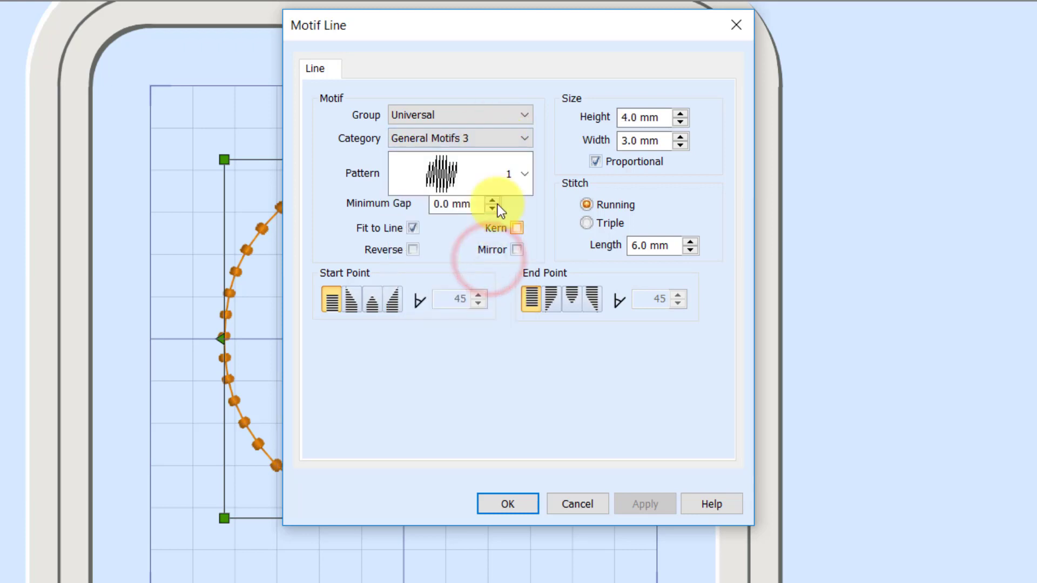
pyautogui.click(504, 168)
pyautogui.scroll(-1, 520, 238)
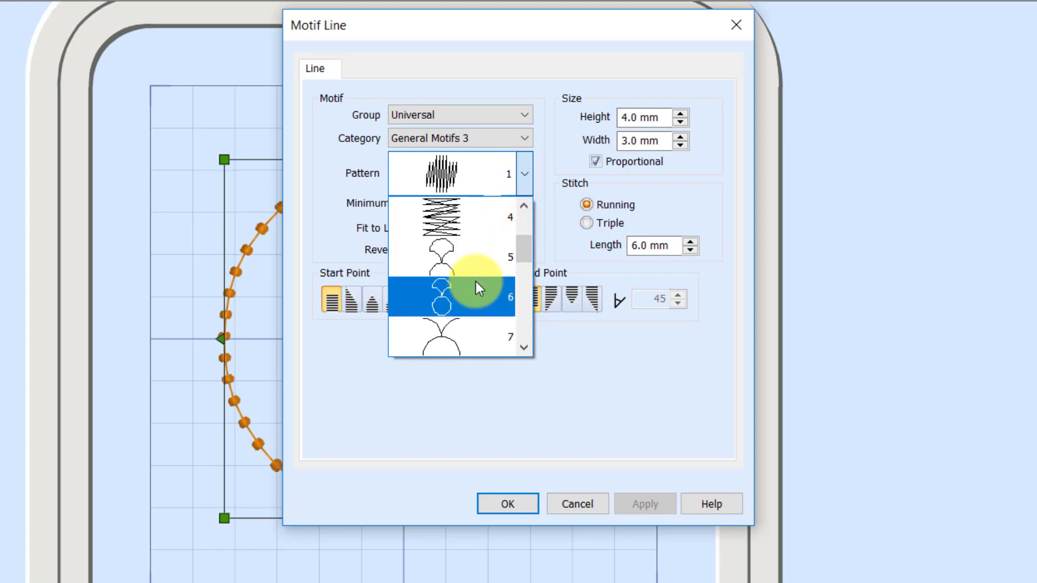
pyautogui.click(476, 293)
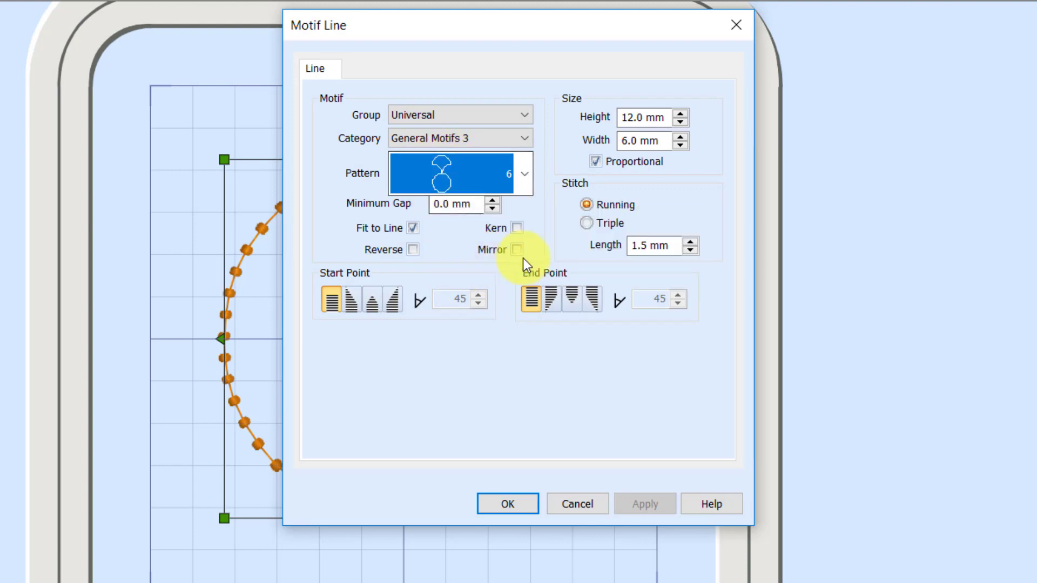
pyautogui.click(511, 503)
pyautogui.click(830, 323)
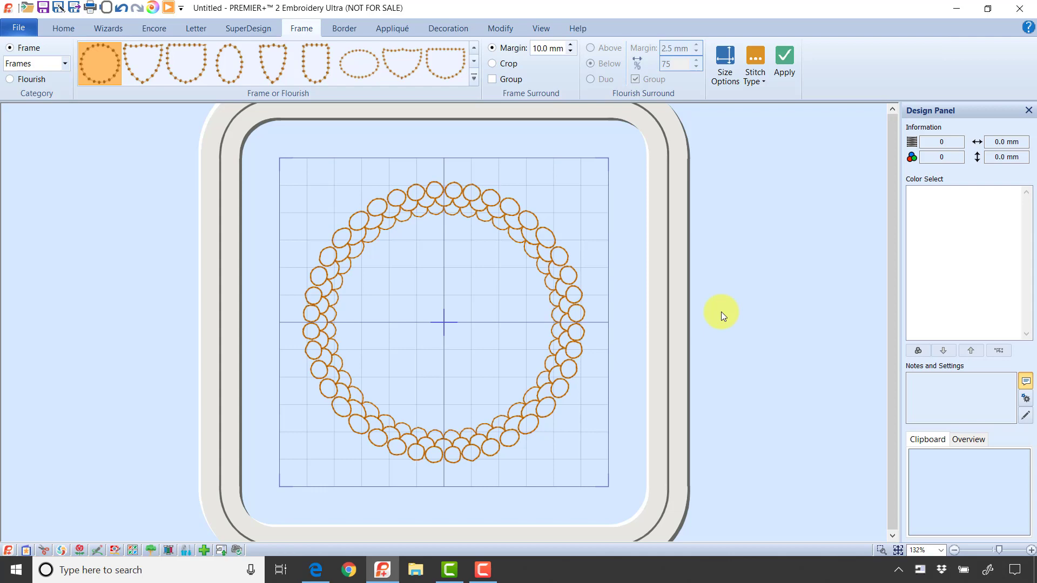
# Expand the Frame gallery to list Banners, Candlewick Shields and Classical shapes.
pyautogui.click(474, 83)
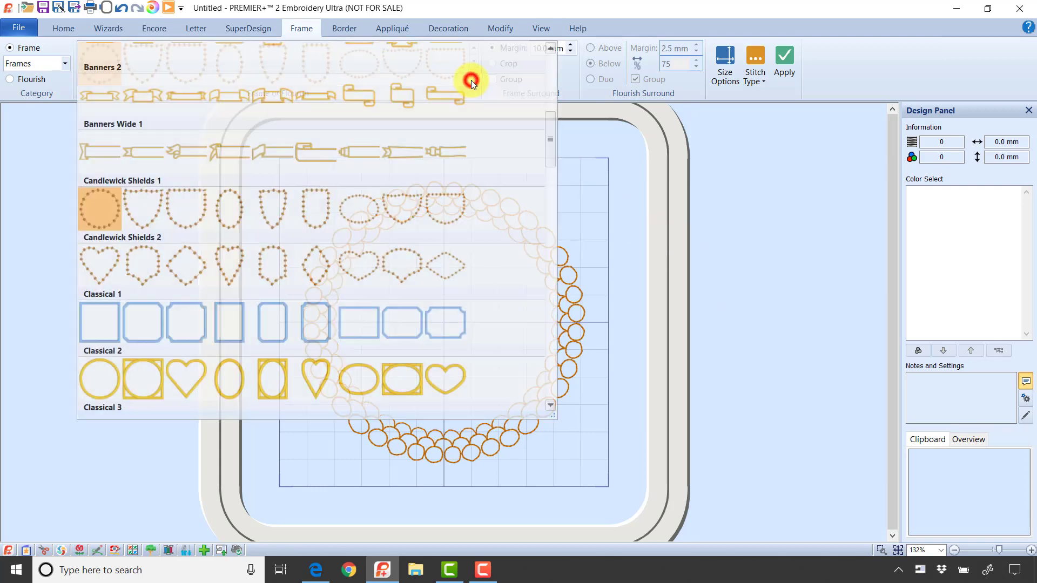